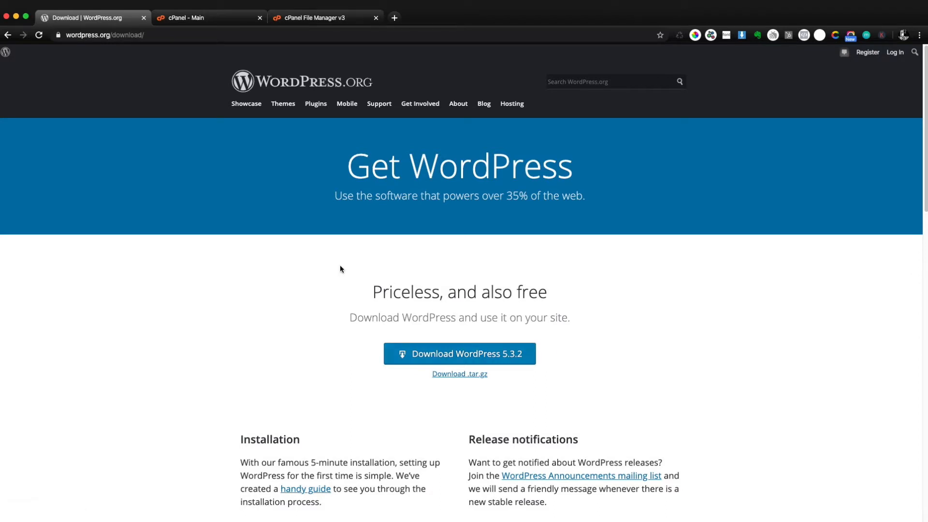
Switch to the 'cPanel - Main' browser tab to show the hosting dashboard
click(208, 19)
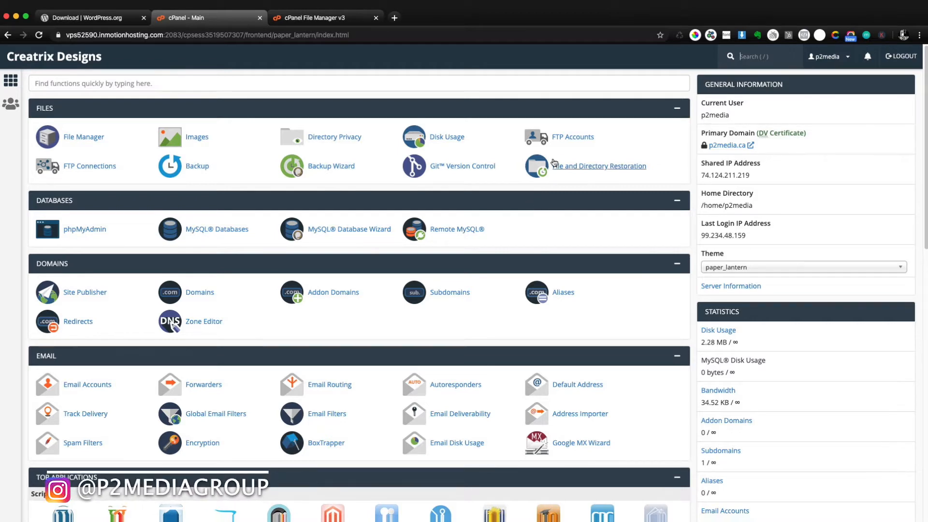
Create FTP account p2mediatest, entering its password twice
click(560, 139)
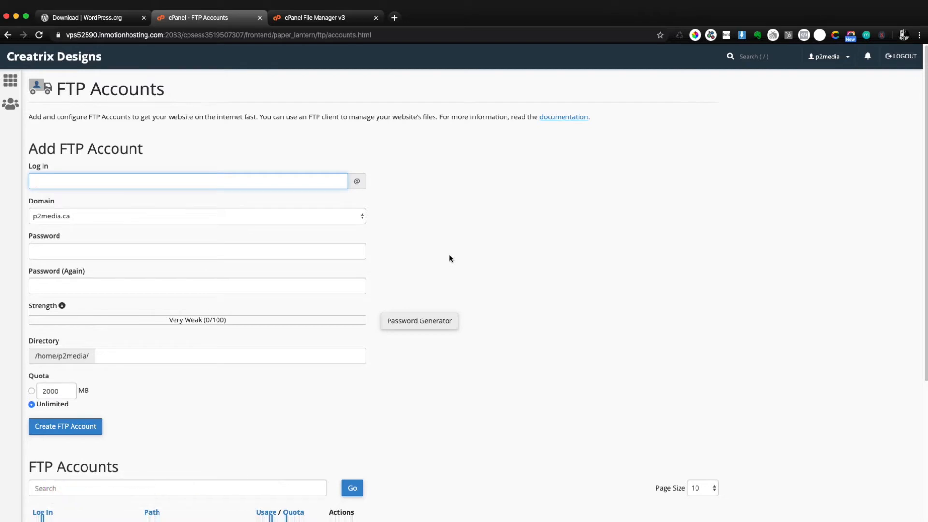
click(270, 180)
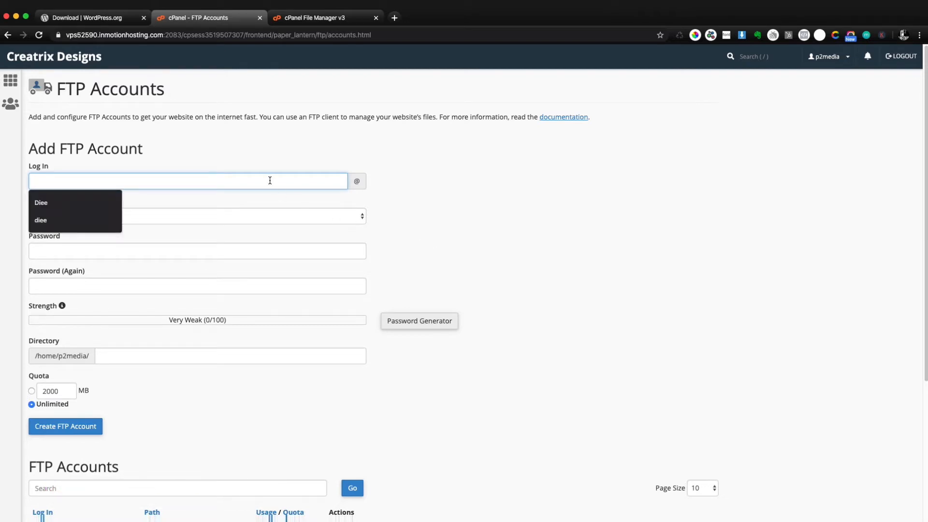
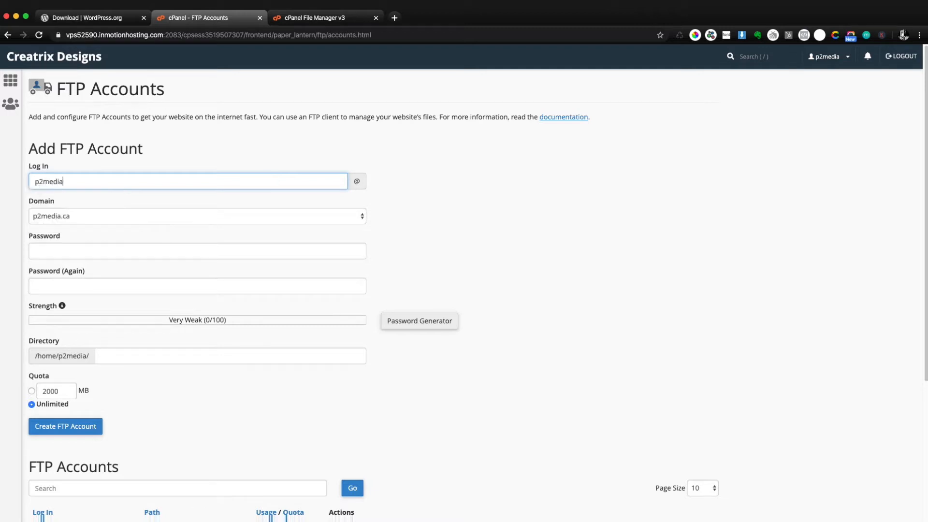
key(Tab)
key(Tab)
key(Tab)
key(Tab)
key(Return)
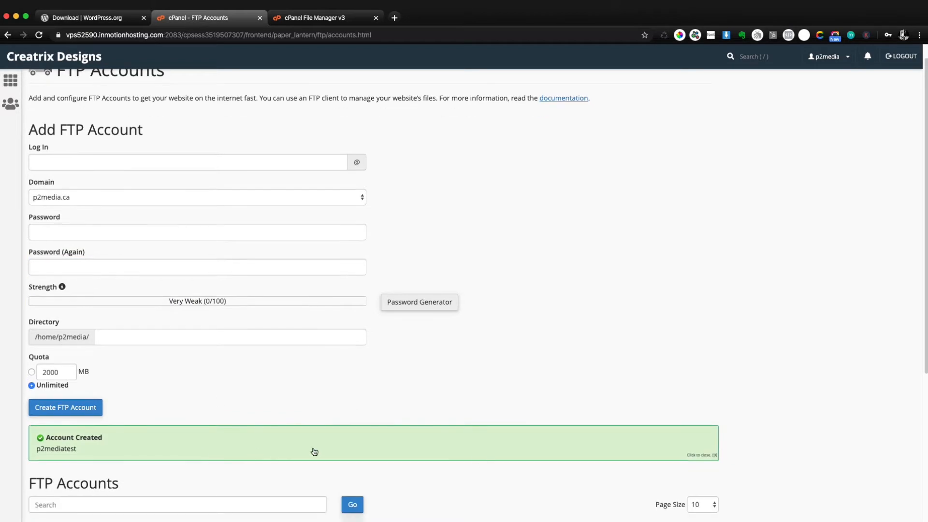
Show the Configure FTP Client settings for the new p2mediatest account
scroll(505, 461, down, 5)
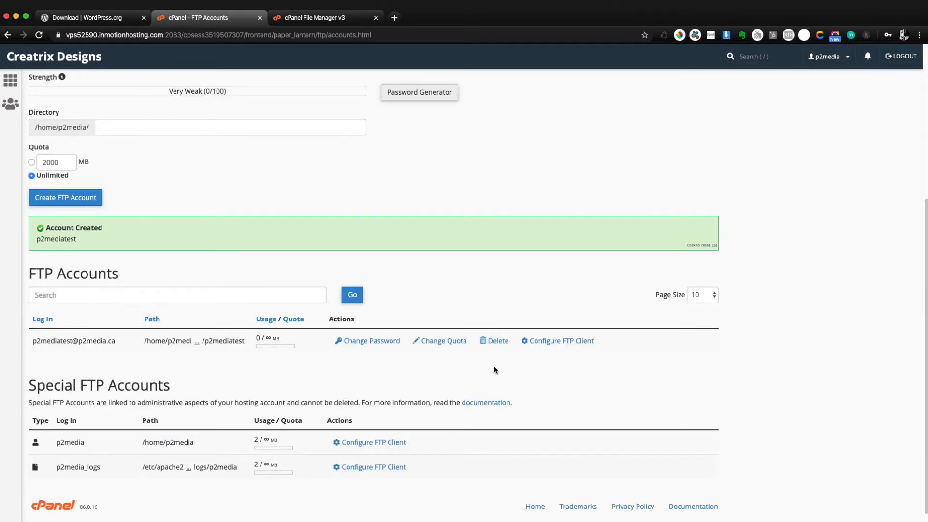
click(550, 345)
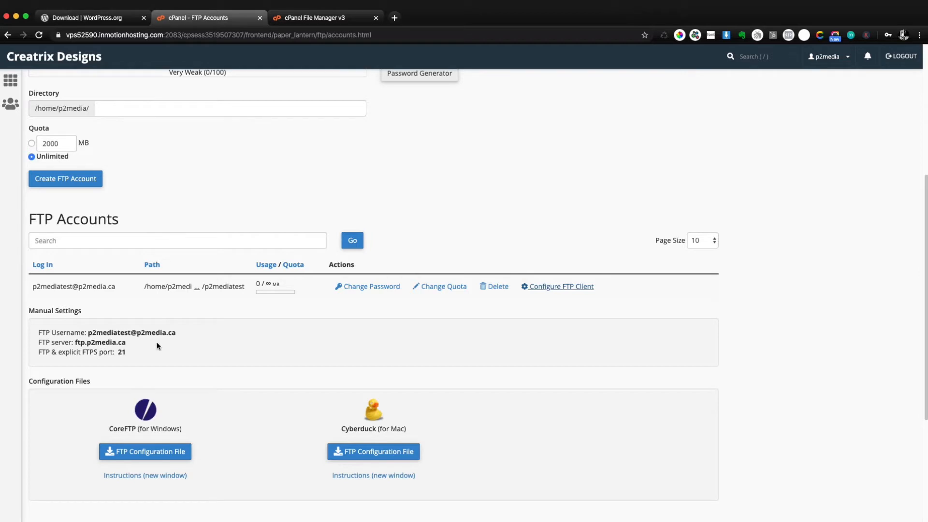
key(super+Tab)
key(super+Tab)
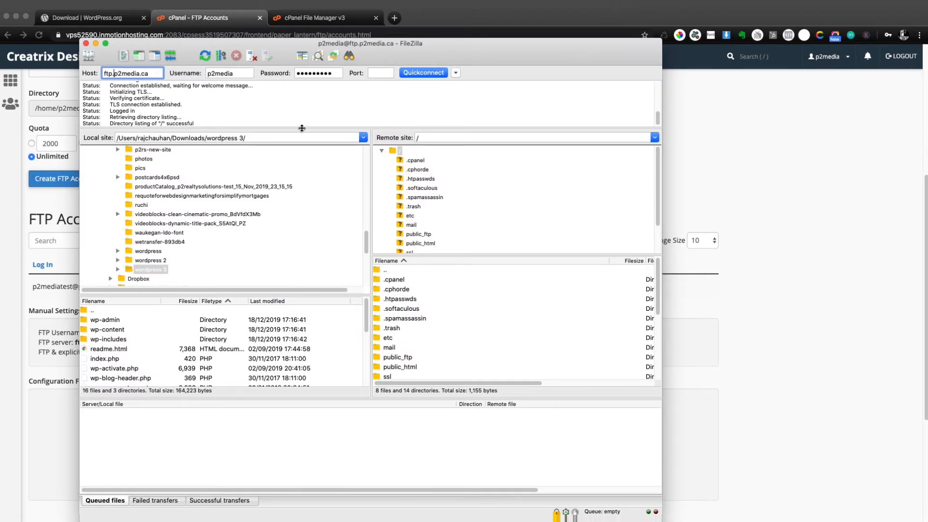
Move FileZilla aside and open the remote /wordpress.p2media.ca folder beside the local WordPress files
drag(174, 46, 312, 49)
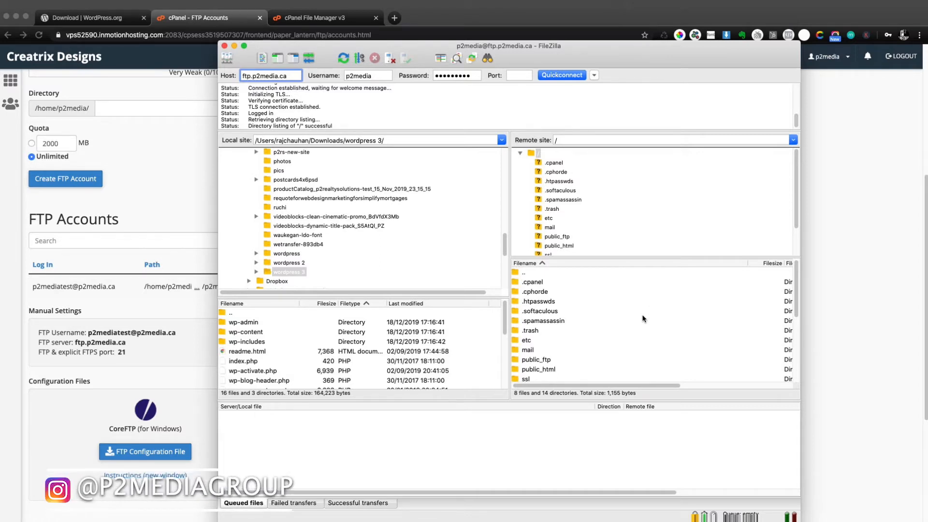
scroll(643, 319, down, 3)
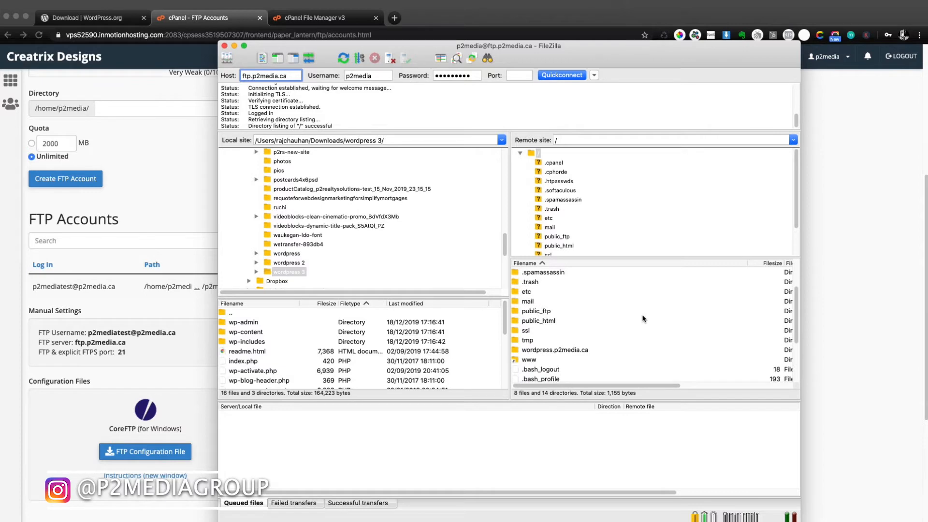
double_click(553, 321)
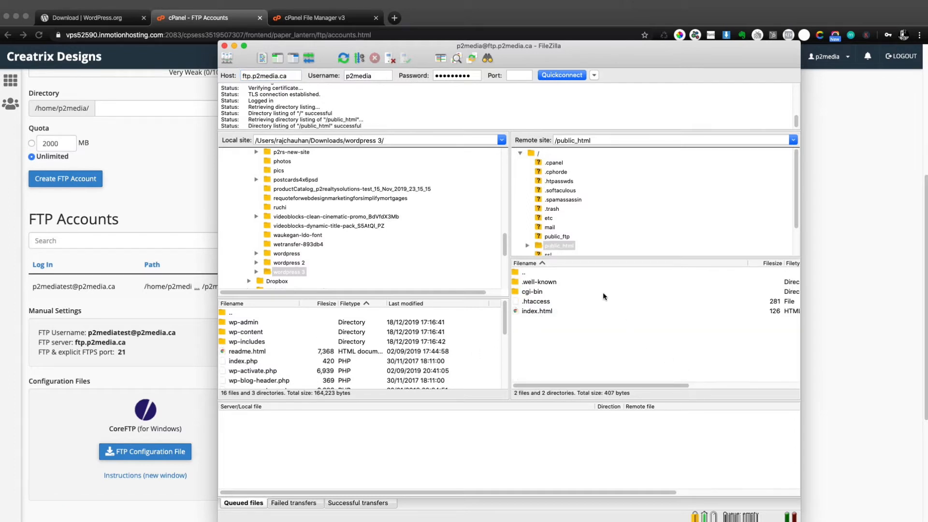
scroll(546, 209, down, 3)
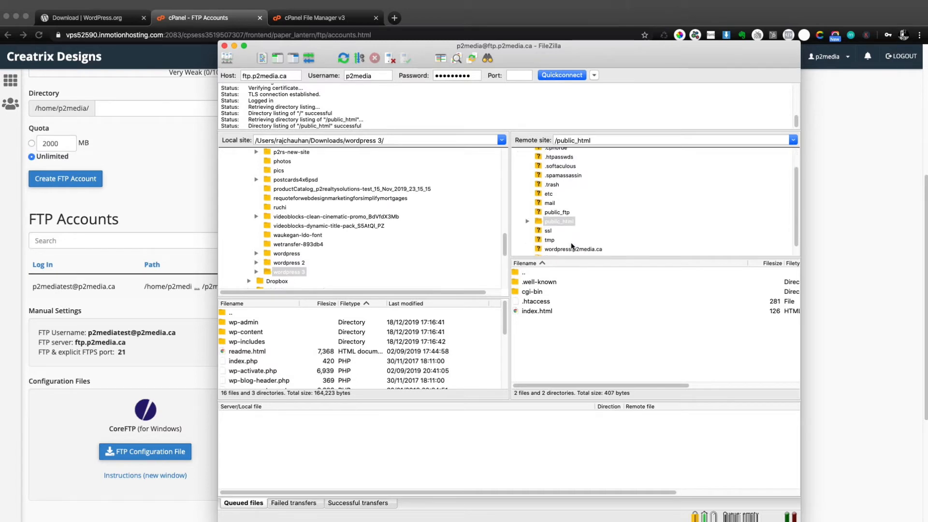
click(569, 242)
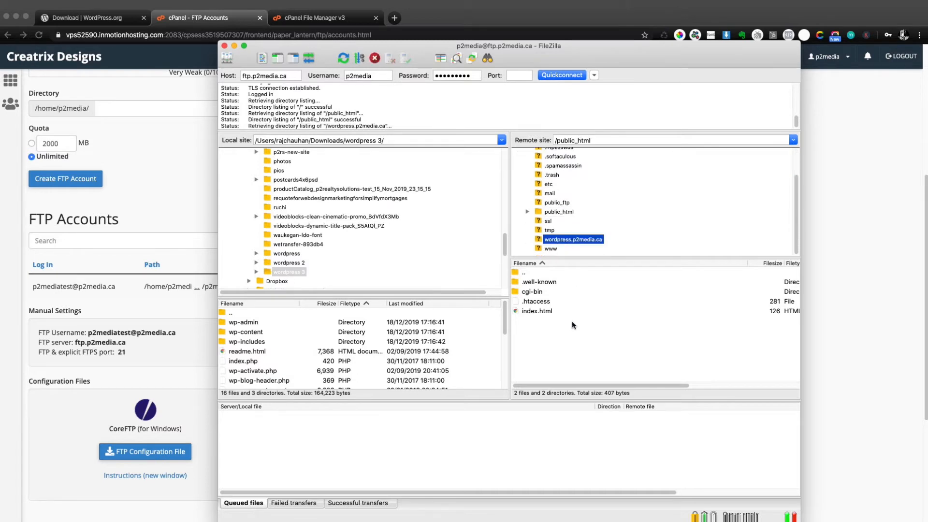
double_click(568, 242)
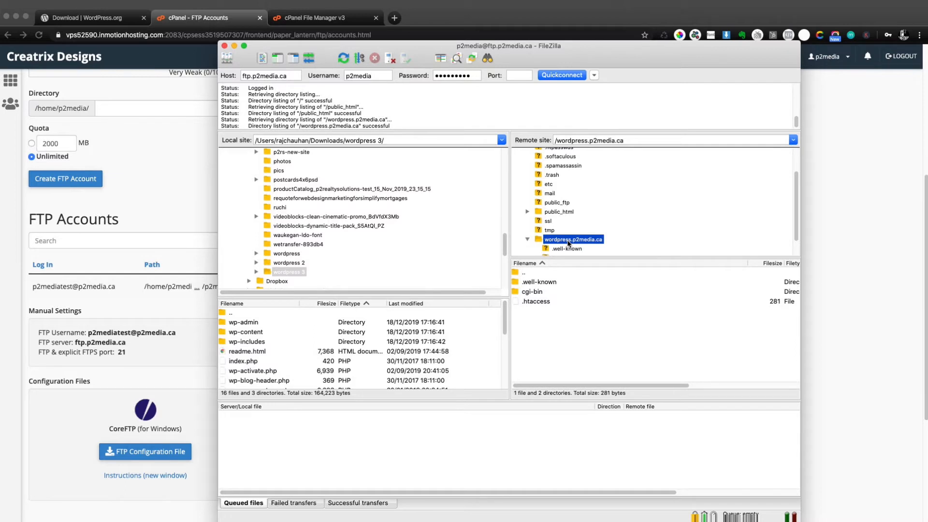
double_click(538, 274)
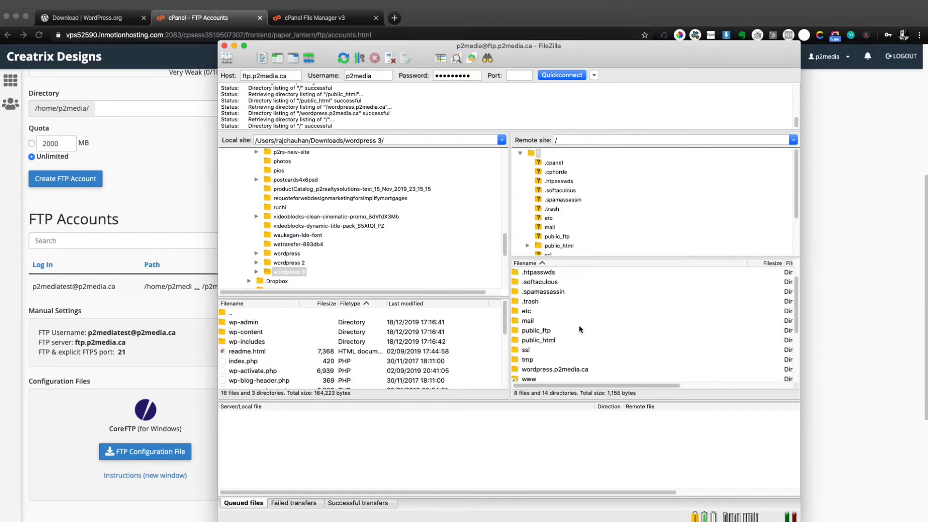
double_click(556, 283)
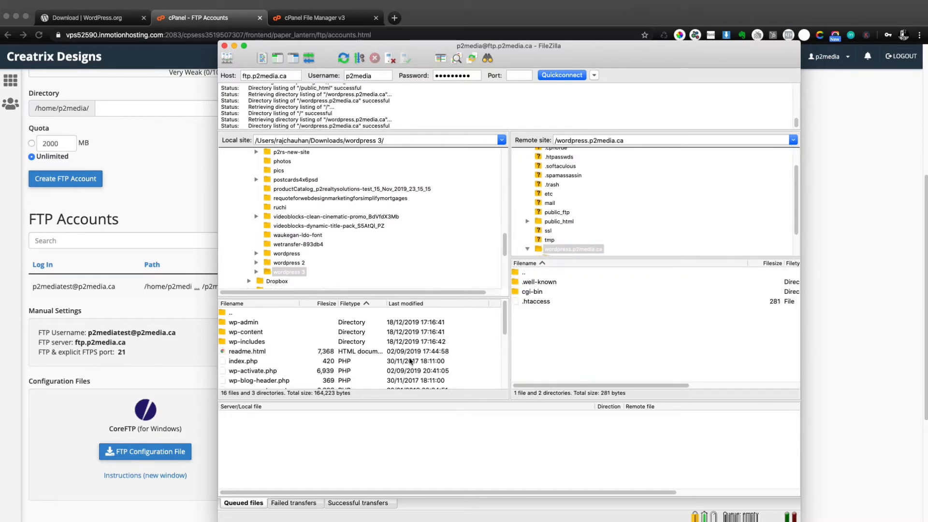
click(265, 325)
scroll(292, 347, down, 5)
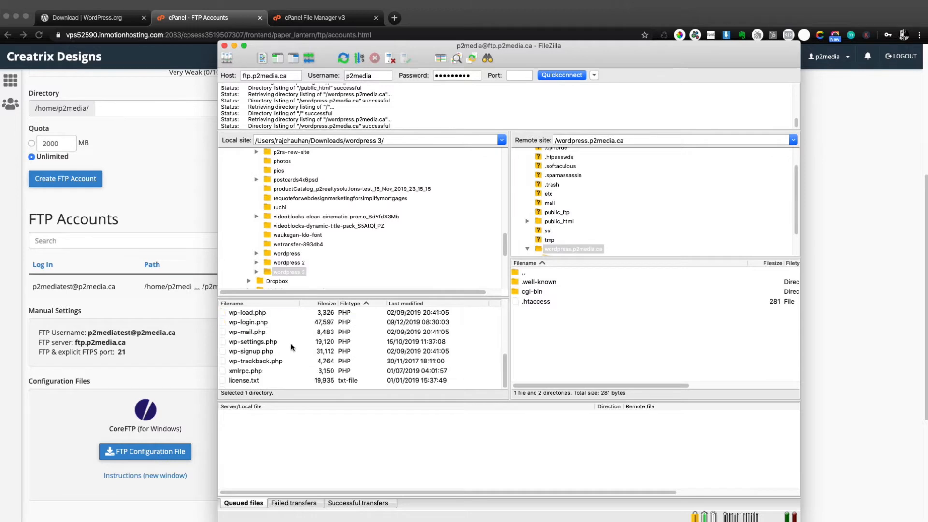
Upload all local WordPress files to /wordpress.p2media.ca, permanently trusting the server certificate
shift+click(265, 380)
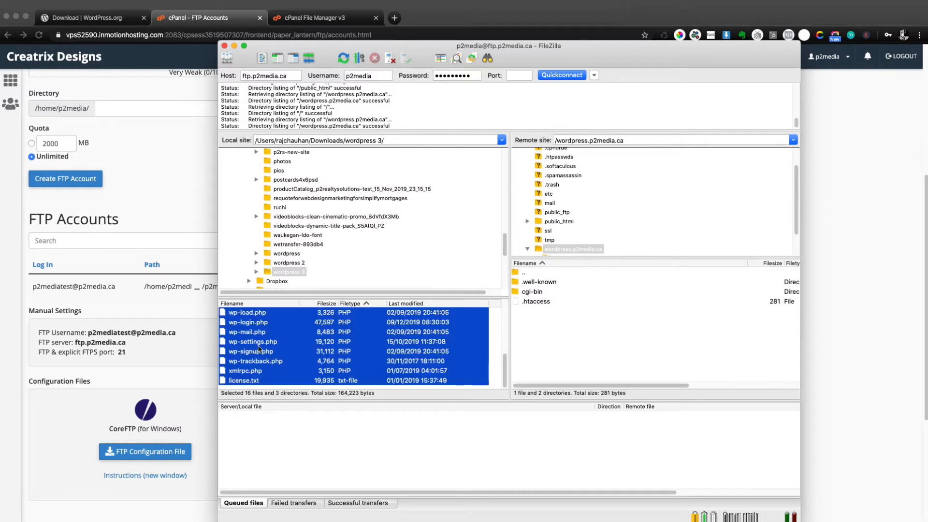
drag(260, 349, 562, 345)
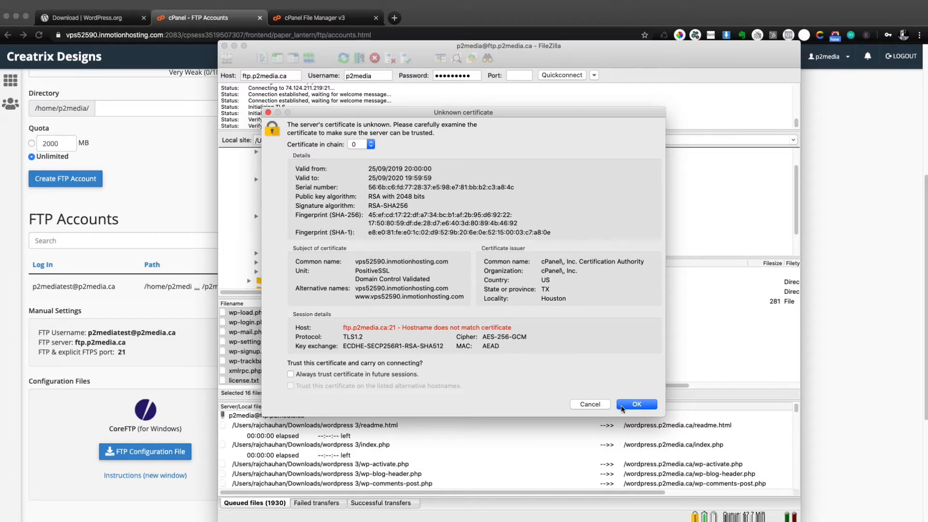
click(639, 406)
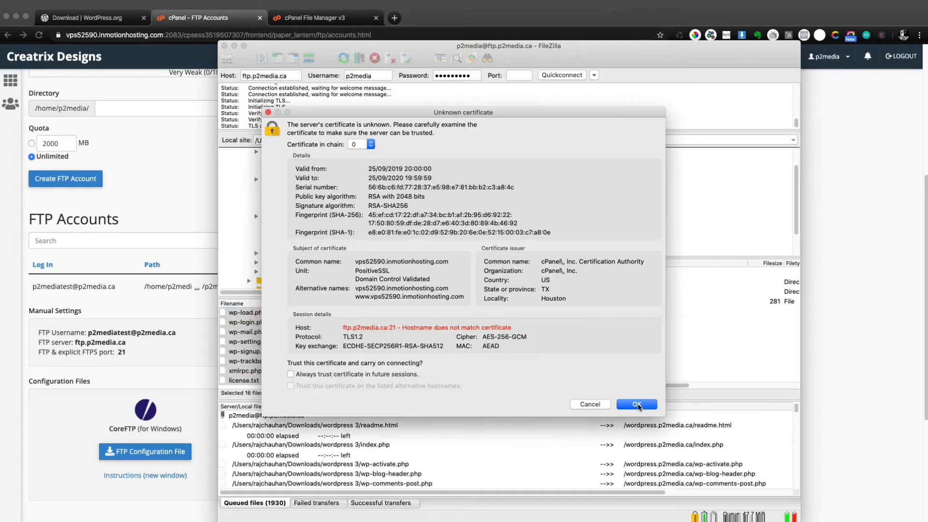
click(345, 376)
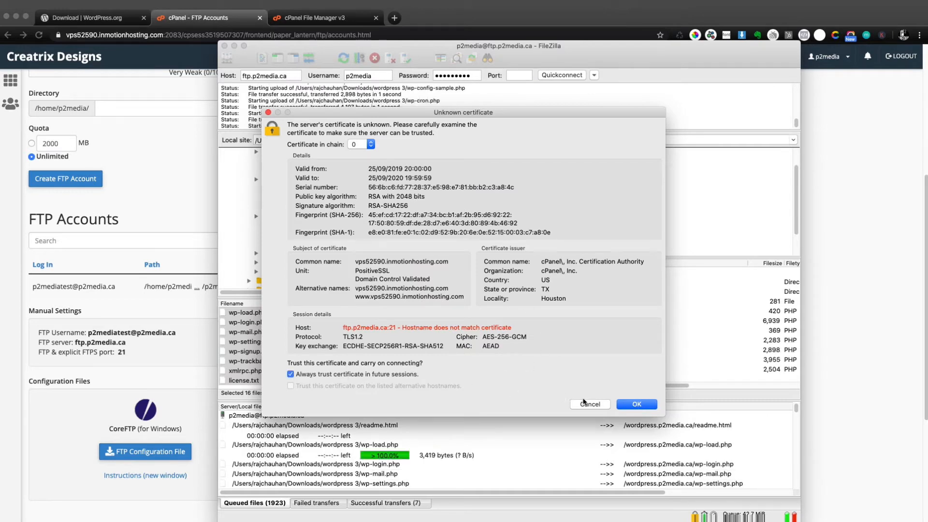
click(636, 405)
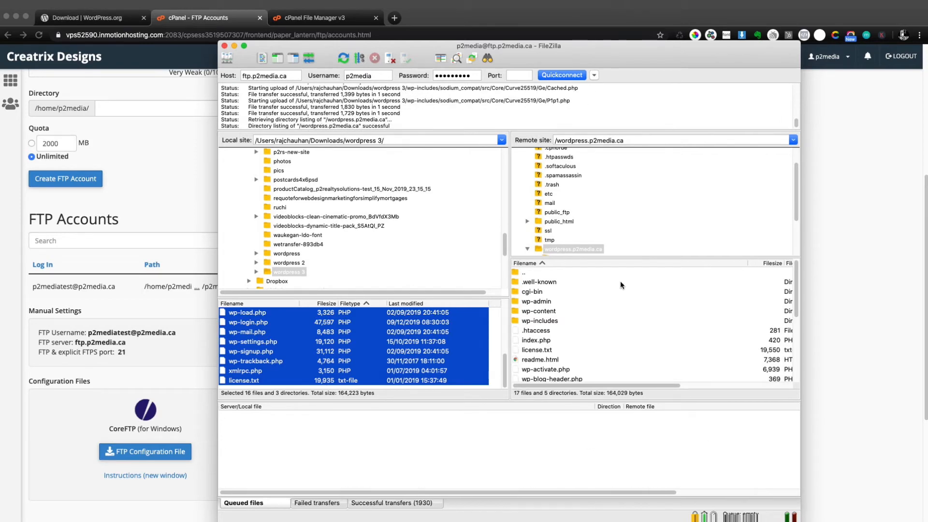
click(810, 285)
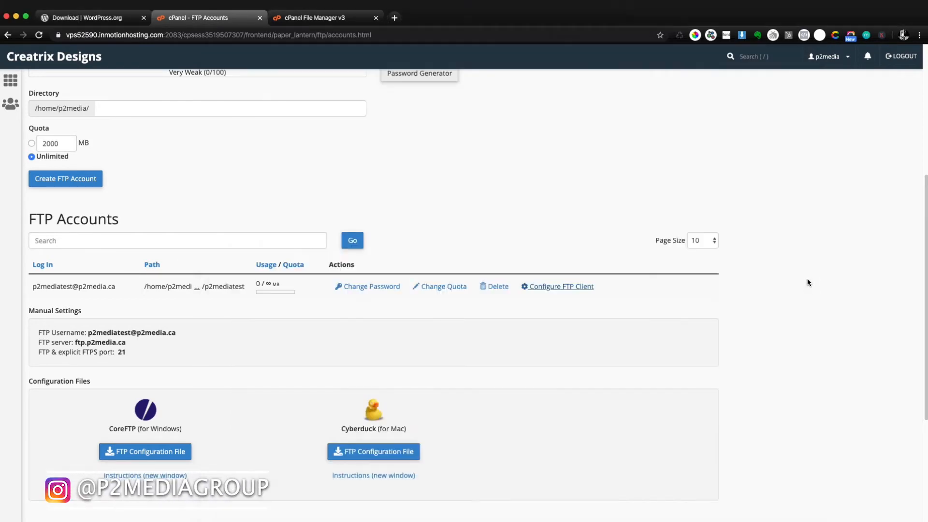
Use the MySQL Database Wizard to create database p2media_p2test (name p2test)
click(11, 81)
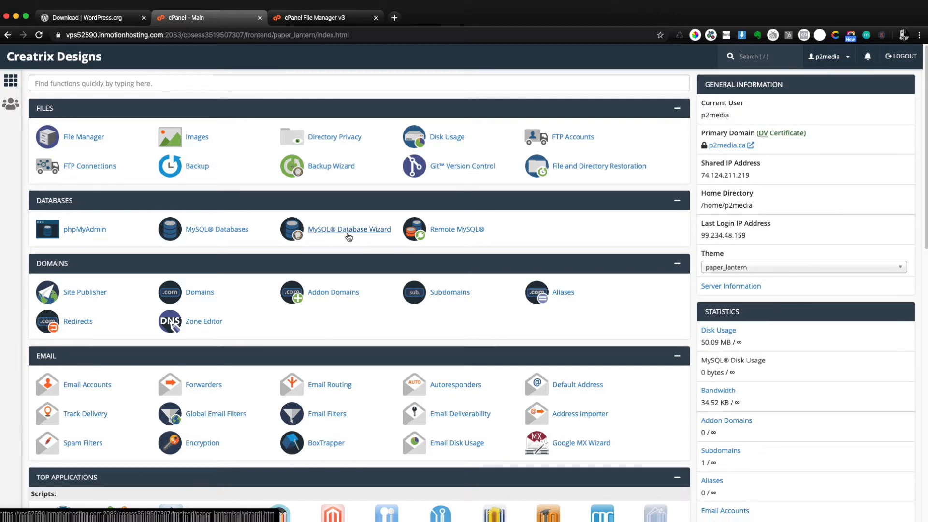
click(349, 237)
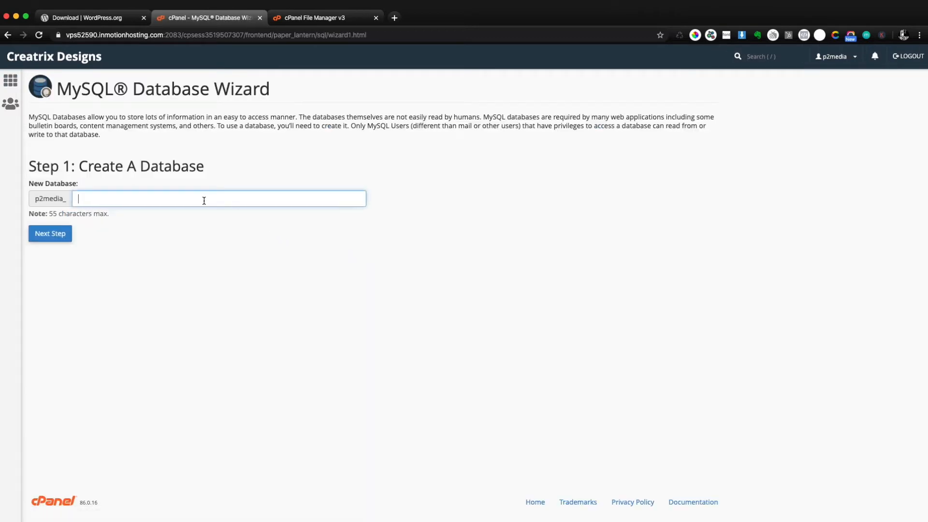
text(p2test)
click(57, 235)
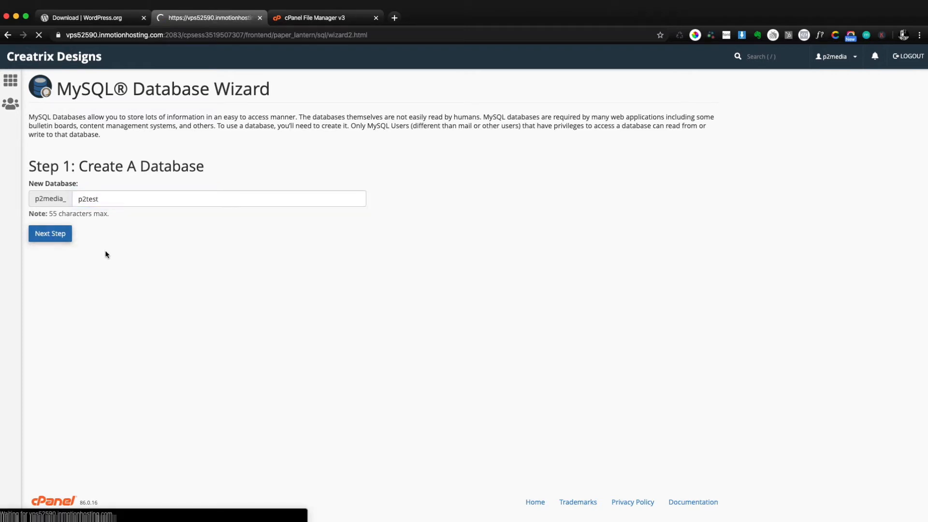
Create database user p2test, entering its password twice
text(p2test)
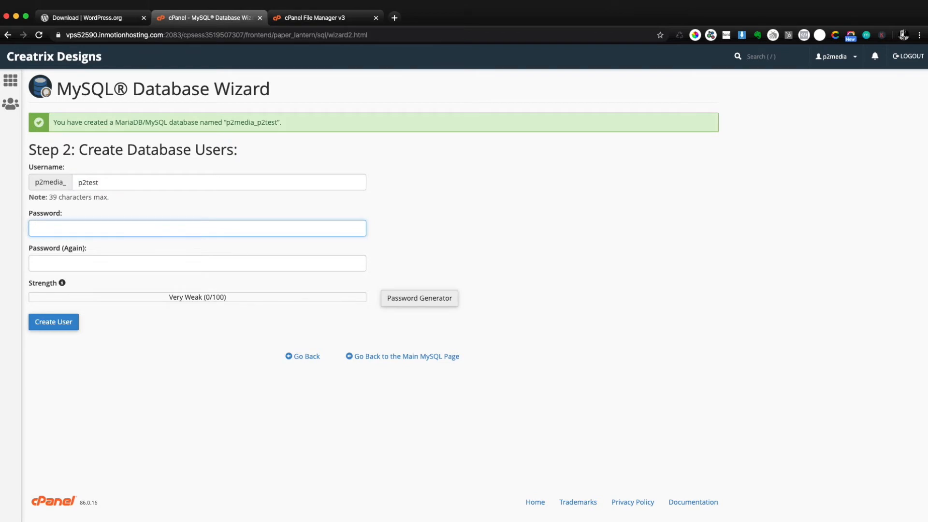
text(••••••)
key(BackSpace)
key(BackSpace)
key(BackSpace)
key(BackSpace)
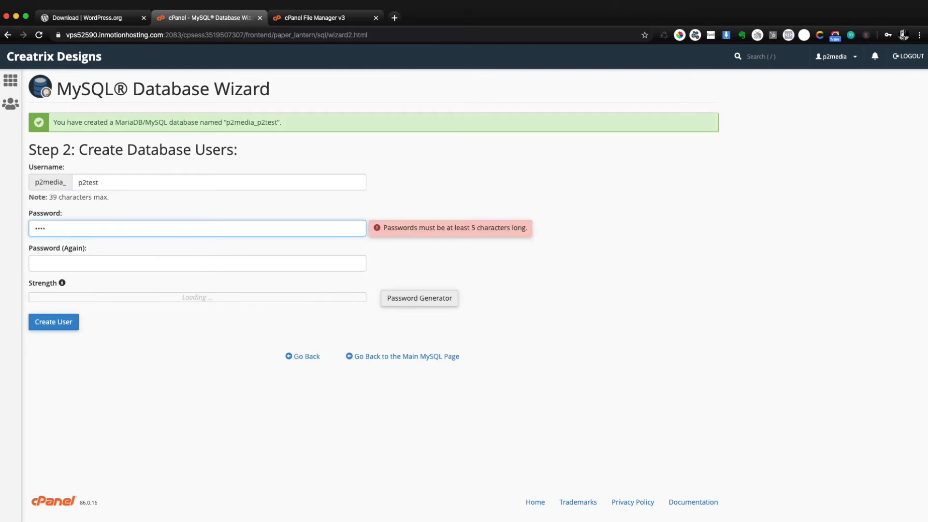
text(••••)
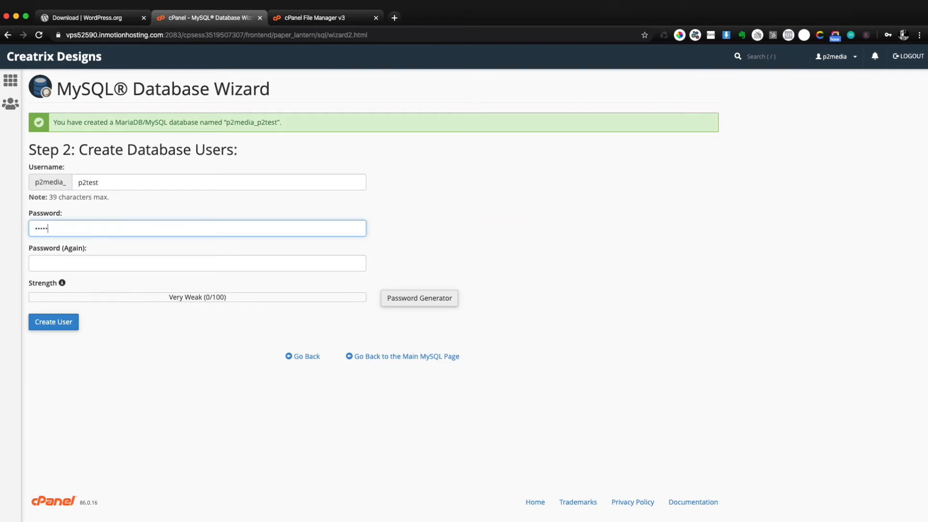
key(Tab)
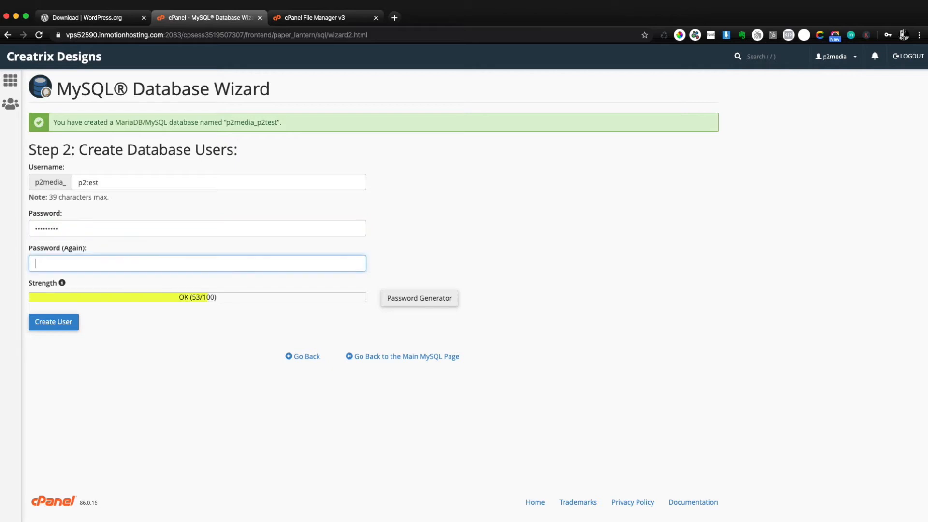
text(••••••••)
click(68, 327)
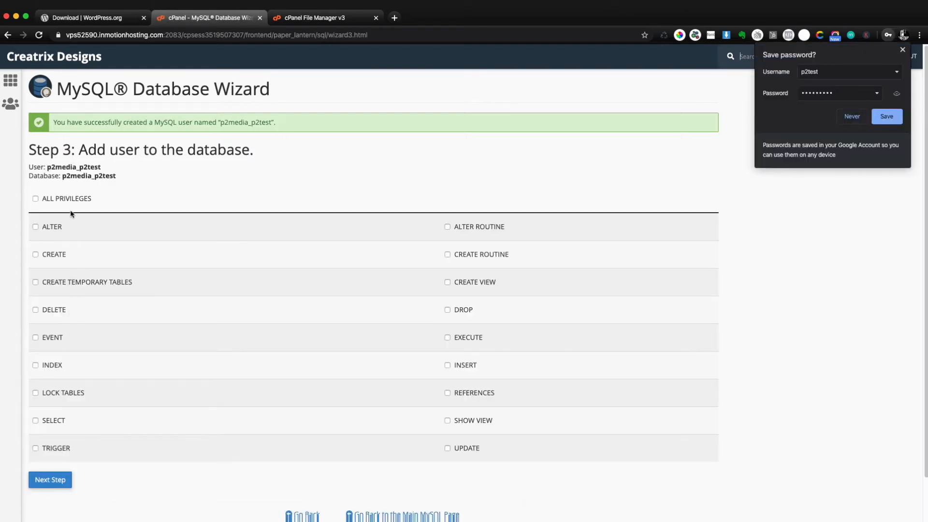
Grant the user ALL PRIVILEGES on p2media_p2test and return to cPanel home
click(71, 205)
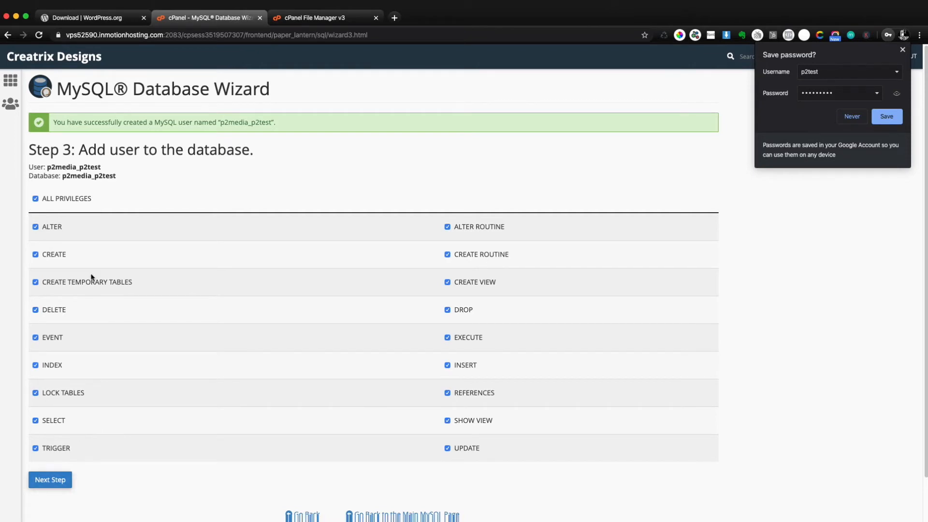
drag(113, 176, 63, 179)
key(super+c)
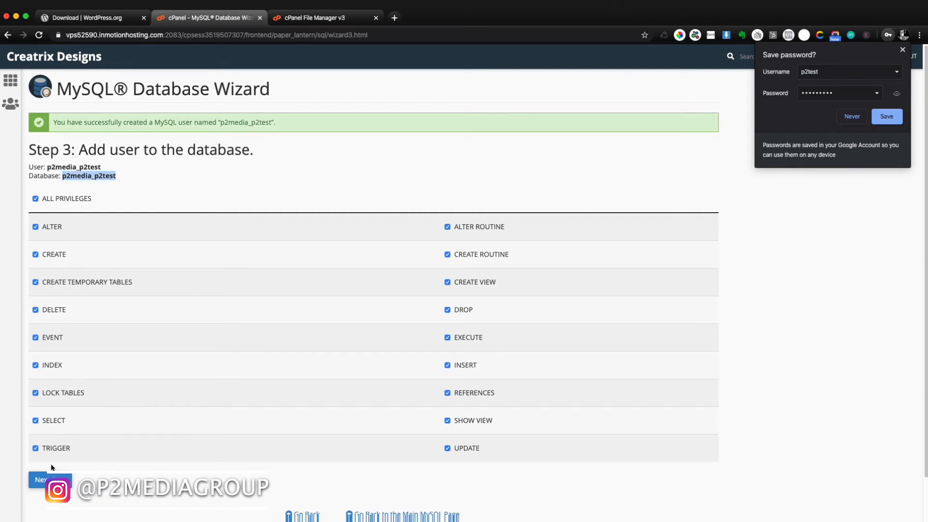
click(36, 480)
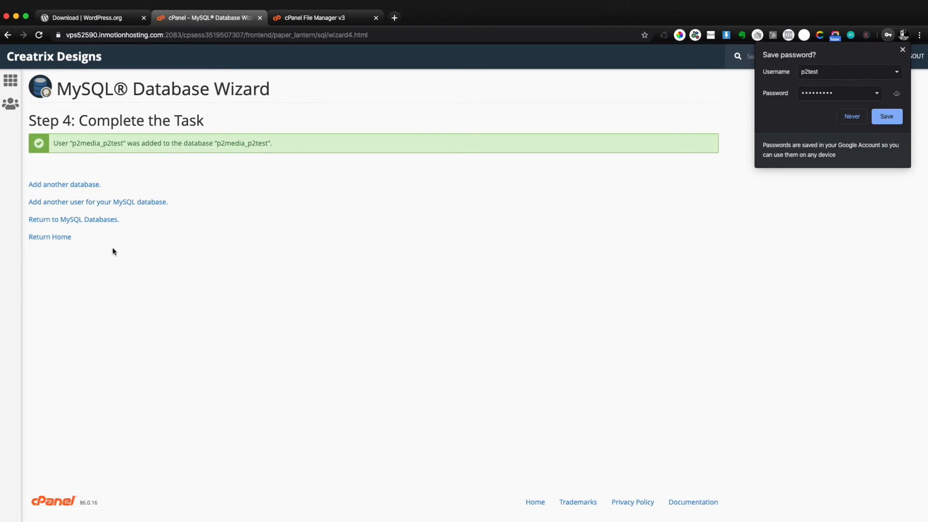
click(65, 238)
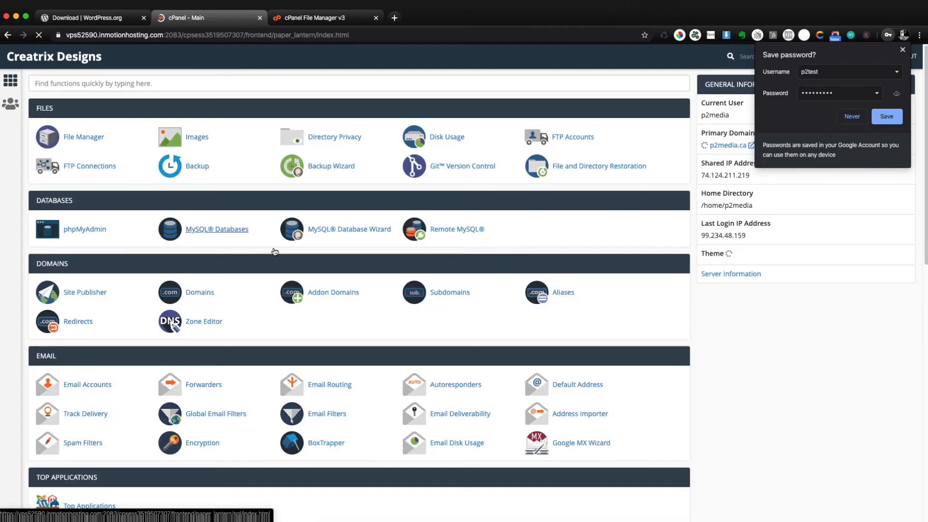
click(93, 137)
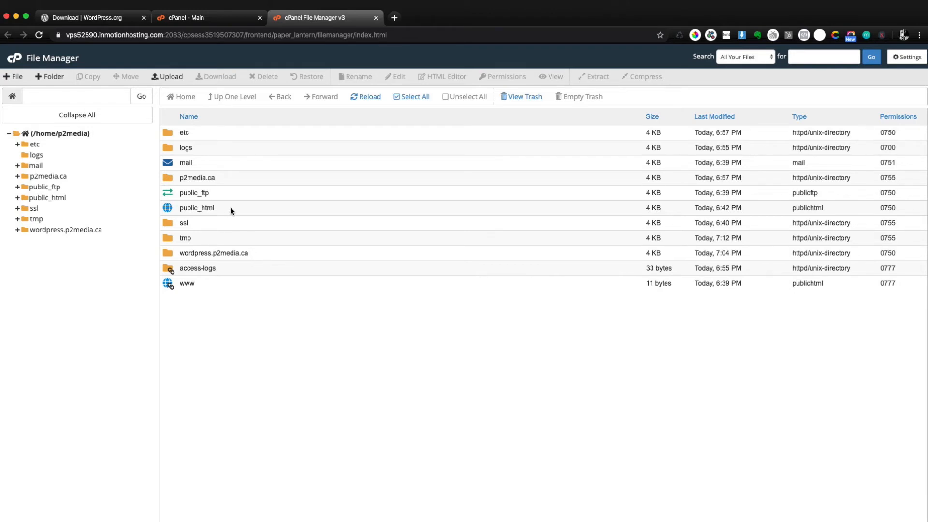
In wordpress.p2media.ca, rename wp-config-sample.php to wp-config.php by removing '-sample'
double_click(257, 255)
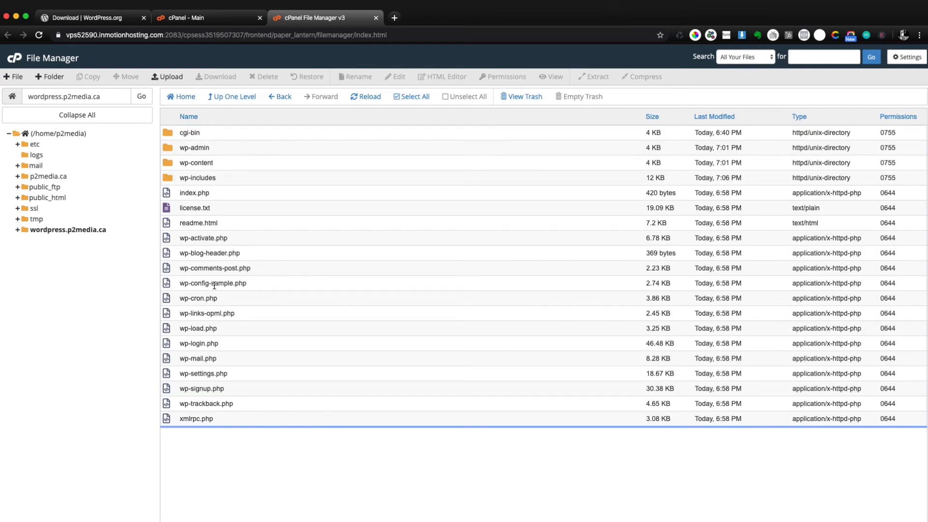
click(241, 285)
right_click(241, 285)
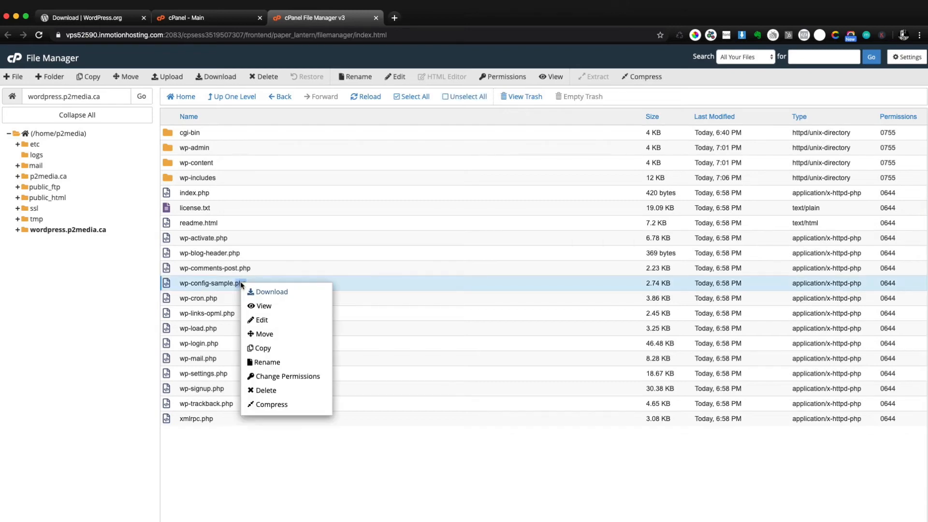
click(267, 362)
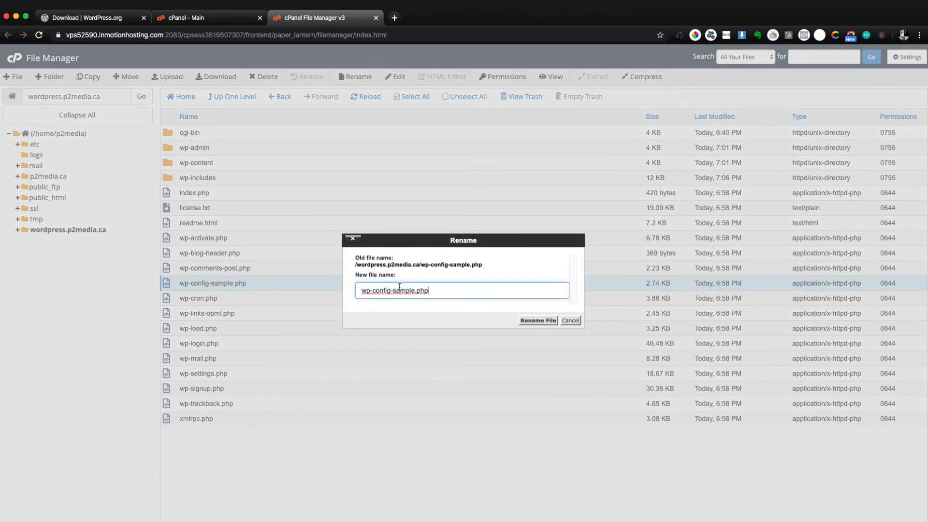
drag(393, 291, 418, 289)
key(BackSpace)
key(BackSpace)
key(Delete)
text(.)
click(539, 321)
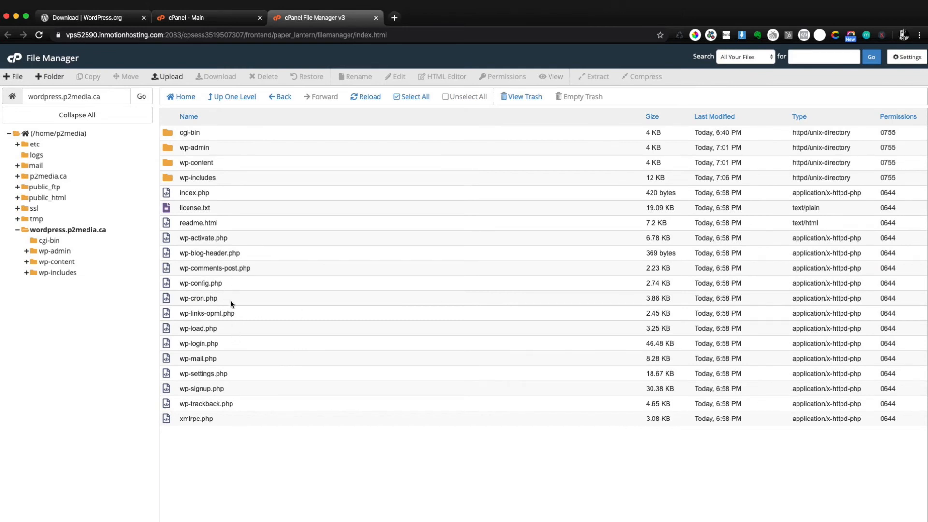
click(230, 286)
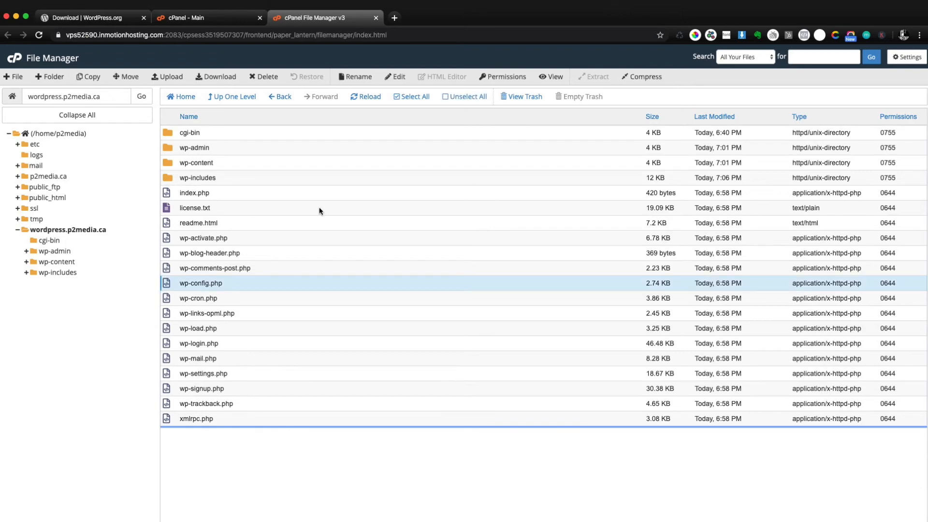
Edit wp-config.php: DB_NAME and DB_USER p2media_p2test, plus the database password, then save
click(398, 79)
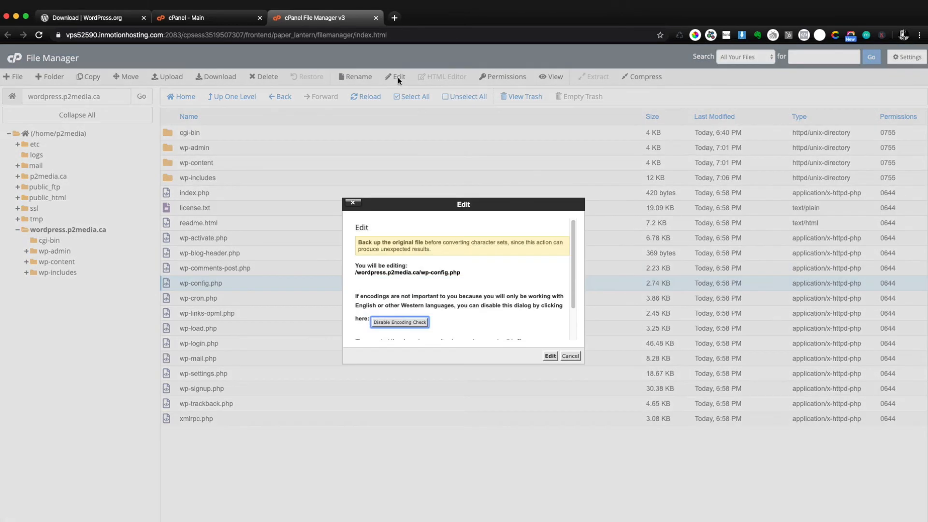
click(550, 355)
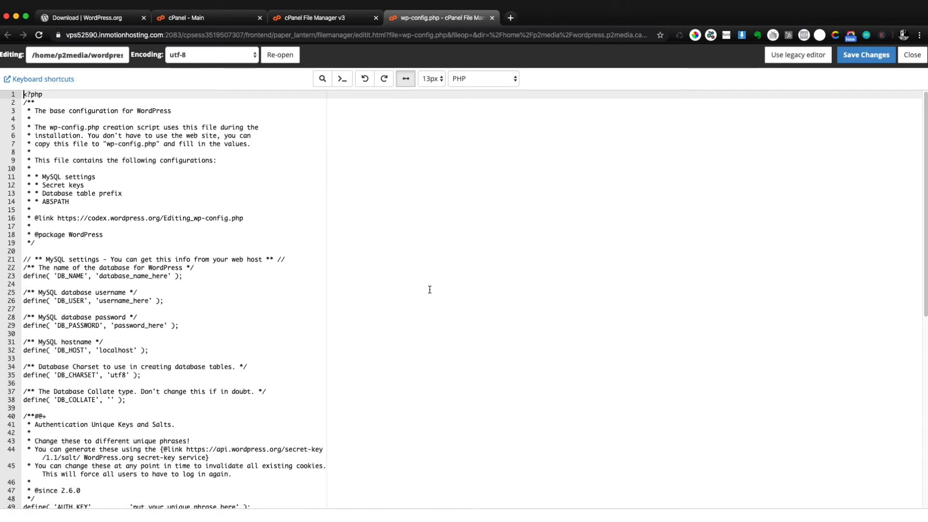
scroll(258, 290, down, 1)
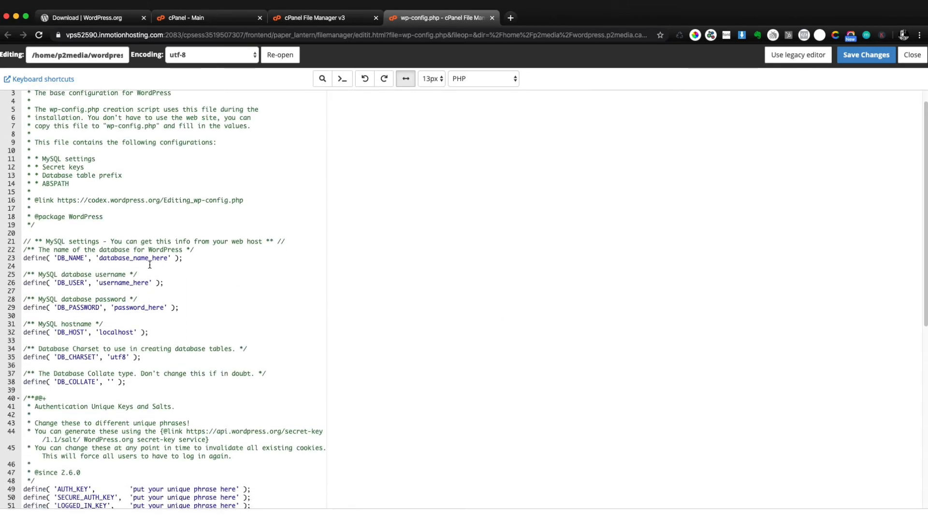
drag(101, 259, 167, 261)
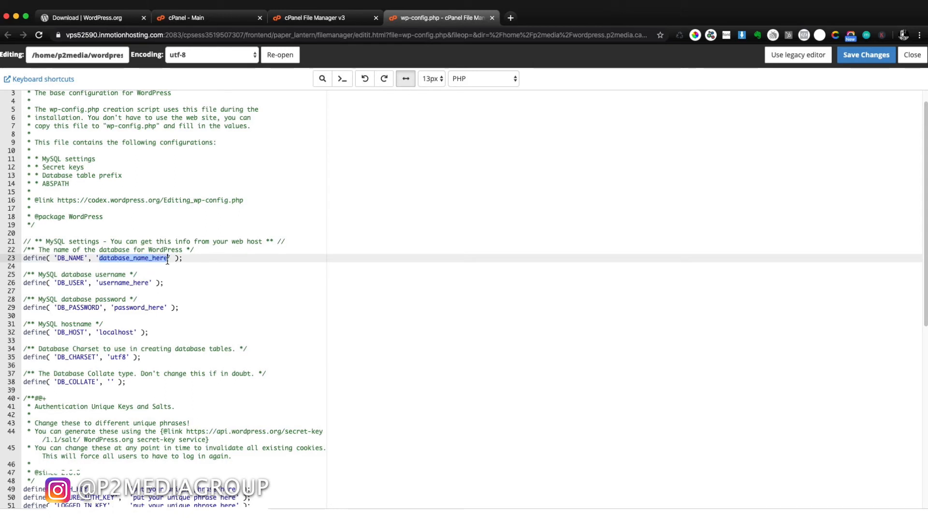
key(super+v)
drag(99, 283, 165, 308)
key(super+v)
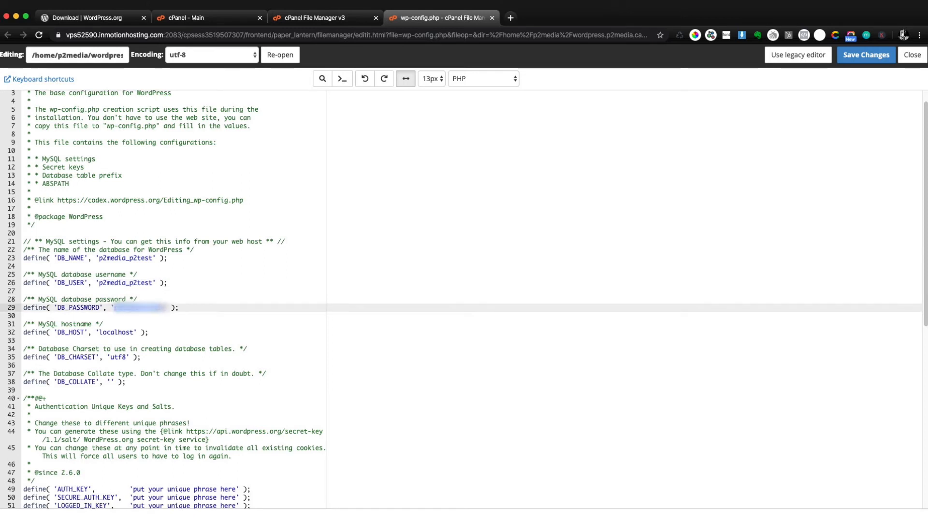
key(super+v)
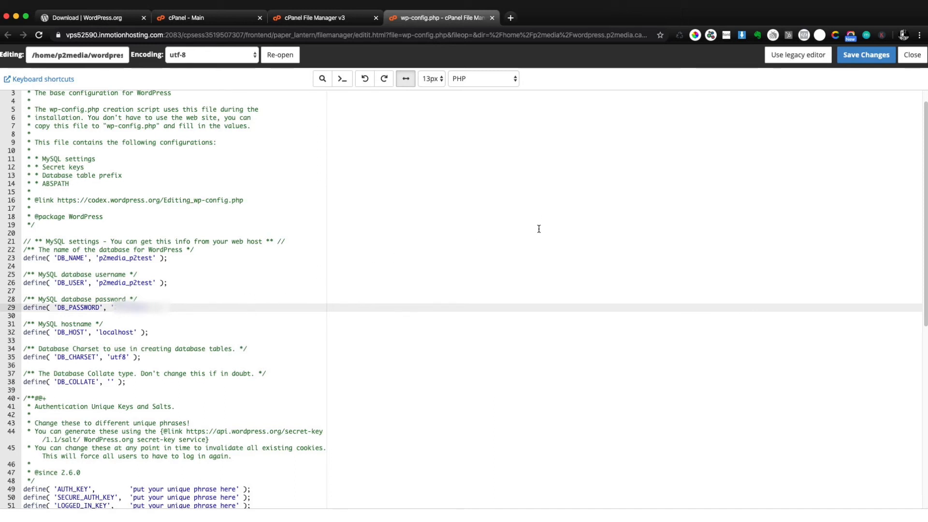
click(865, 58)
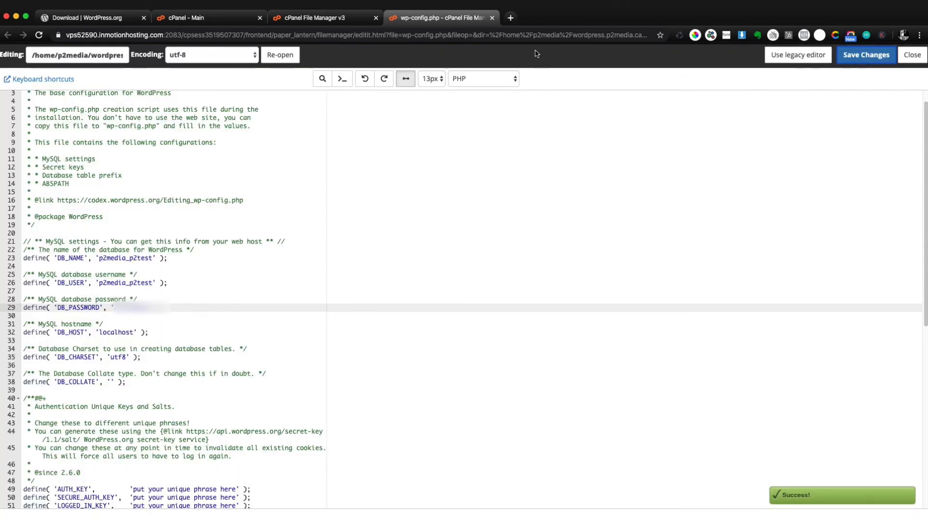
click(511, 20)
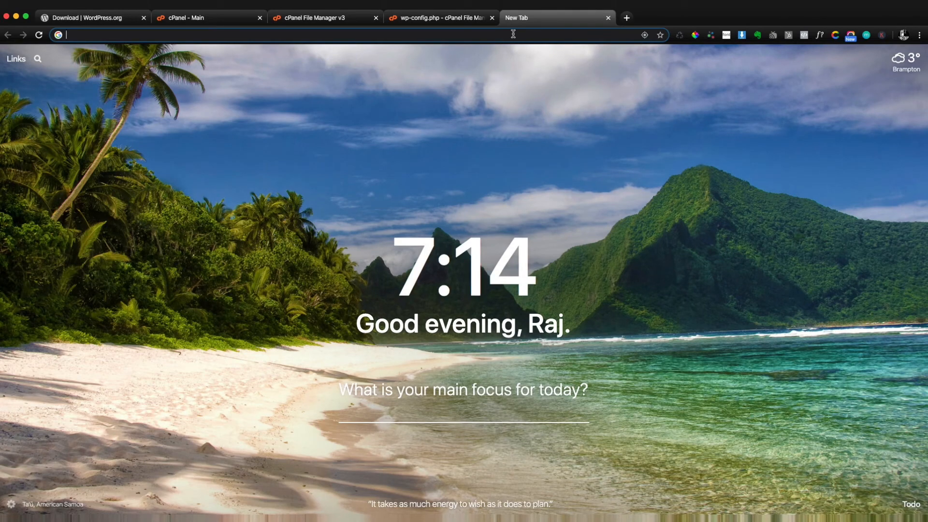
text(http://)
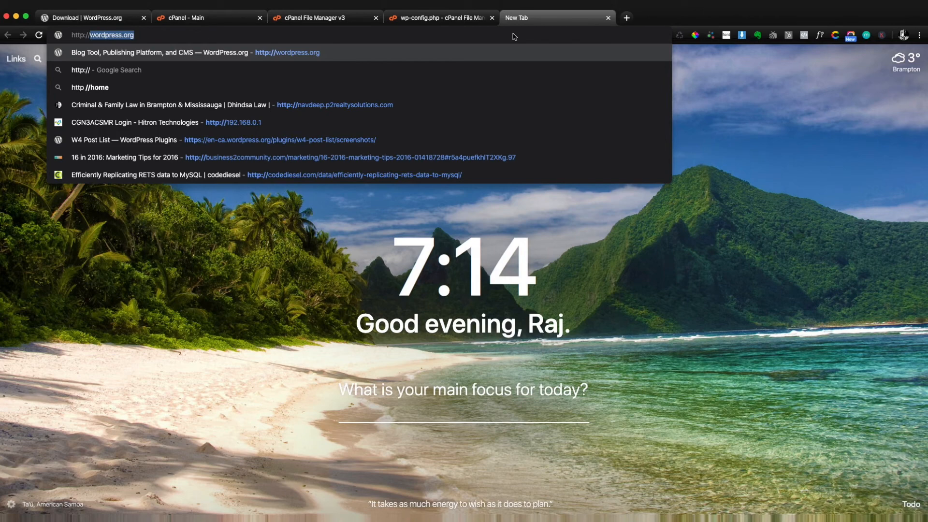
text(word)
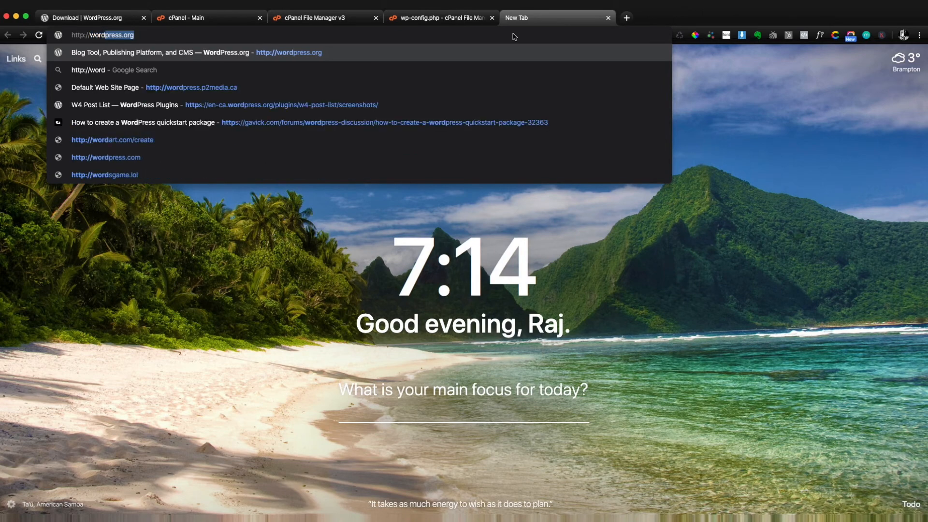
text(press.p2media)
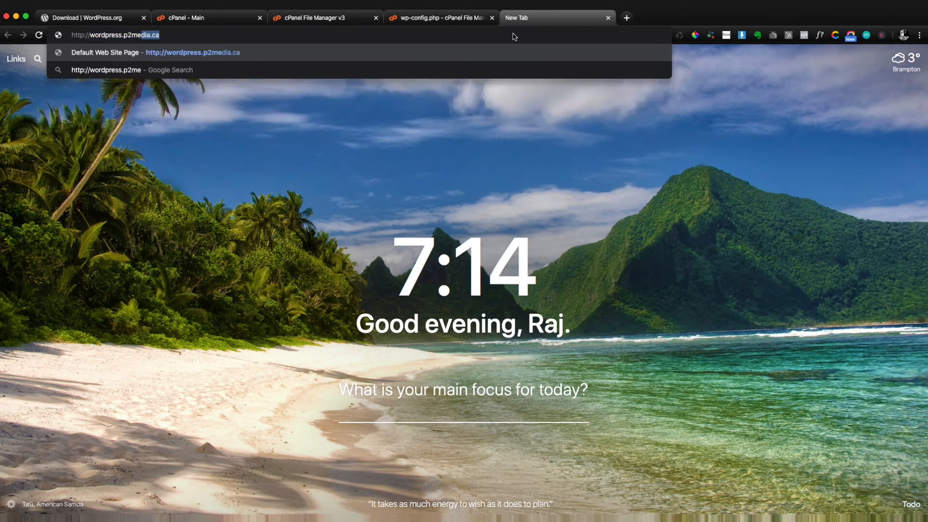
text(.ca/wp-admin/install.php)
key(Return)
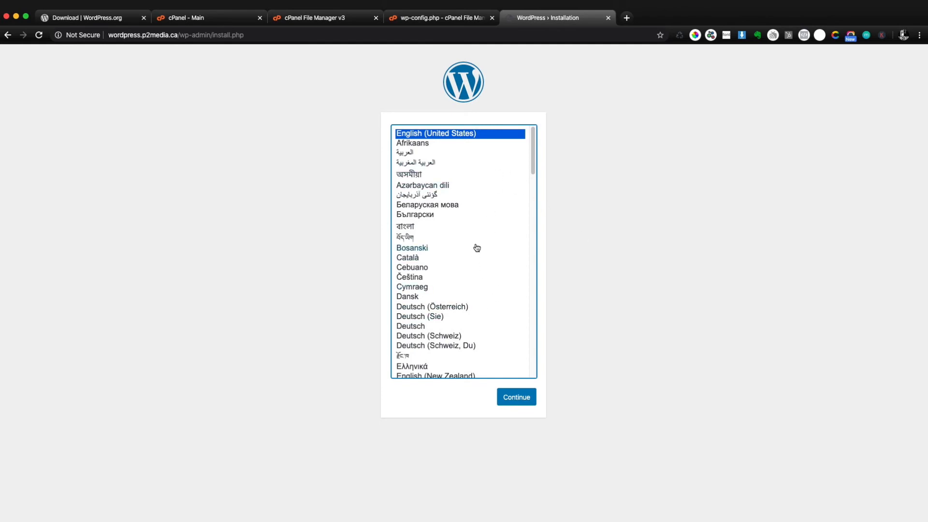
Keep English, then enter site title 'P2 Media Test', username admin and a custom password
click(515, 398)
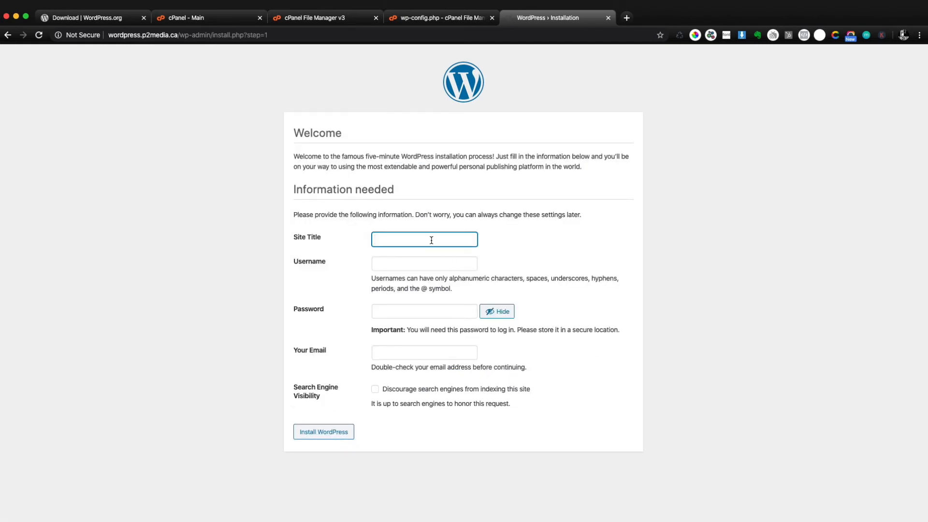
text(P2 Media Test)
click(375, 264)
text(admin)
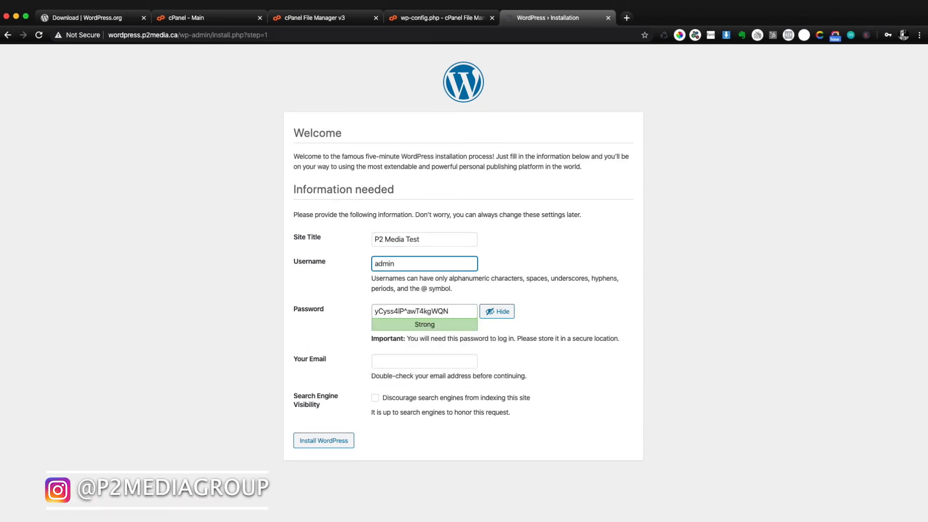
key(Tab)
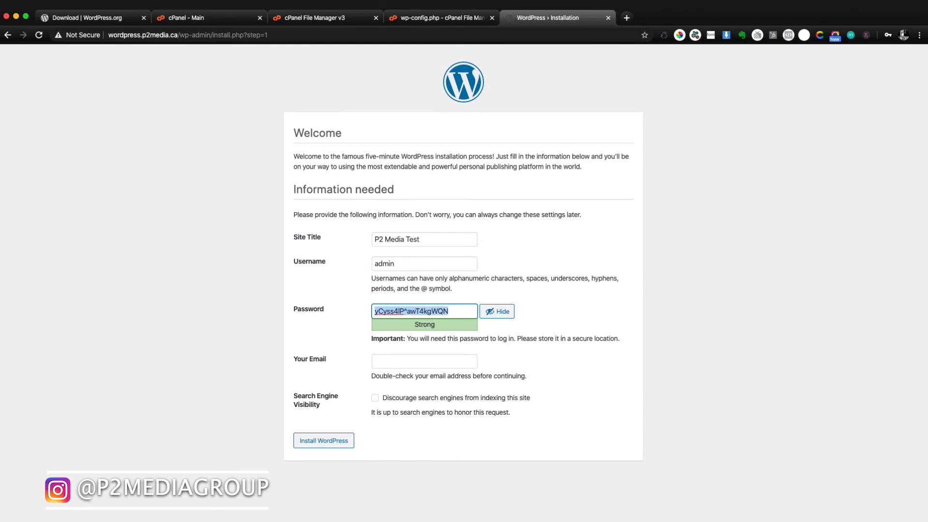
click(492, 314)
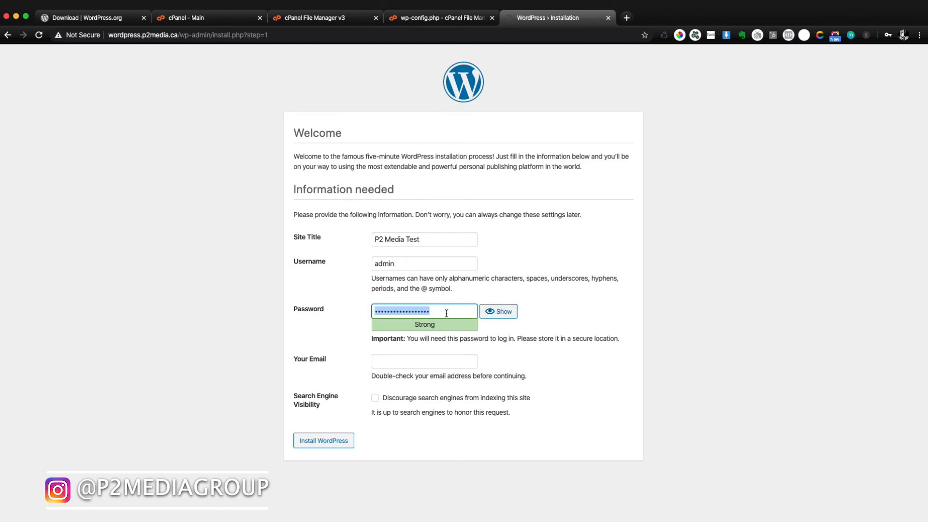
text(•••••••••)
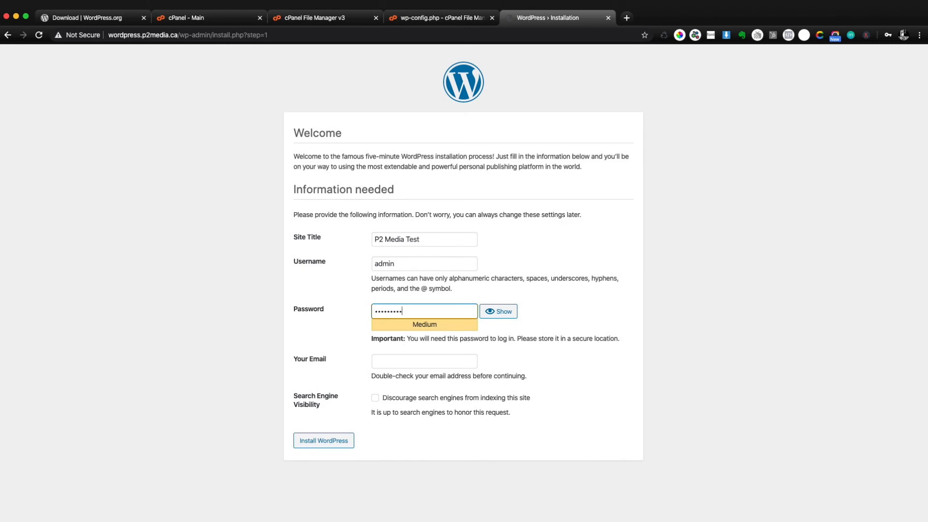
Fill in the admin e-mail, discourage search engine indexing, and run the installation
click(447, 360)
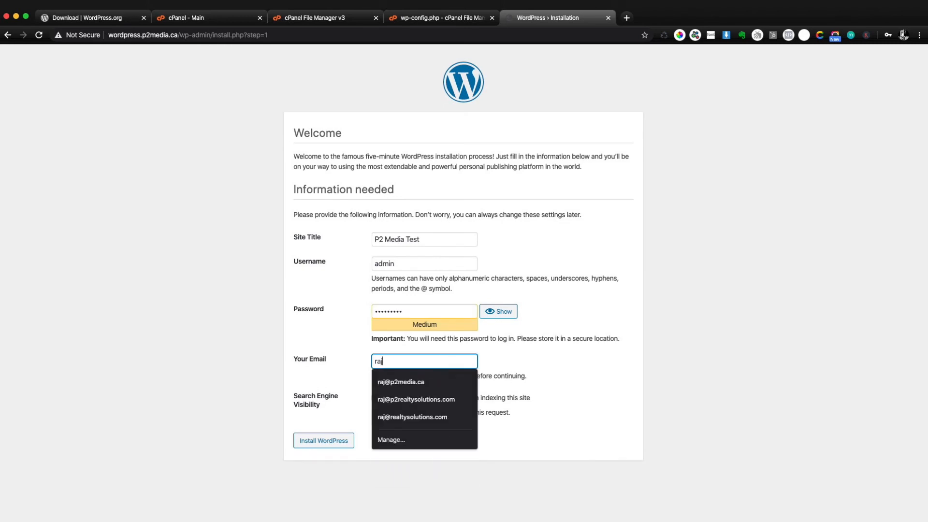
key(Tab)
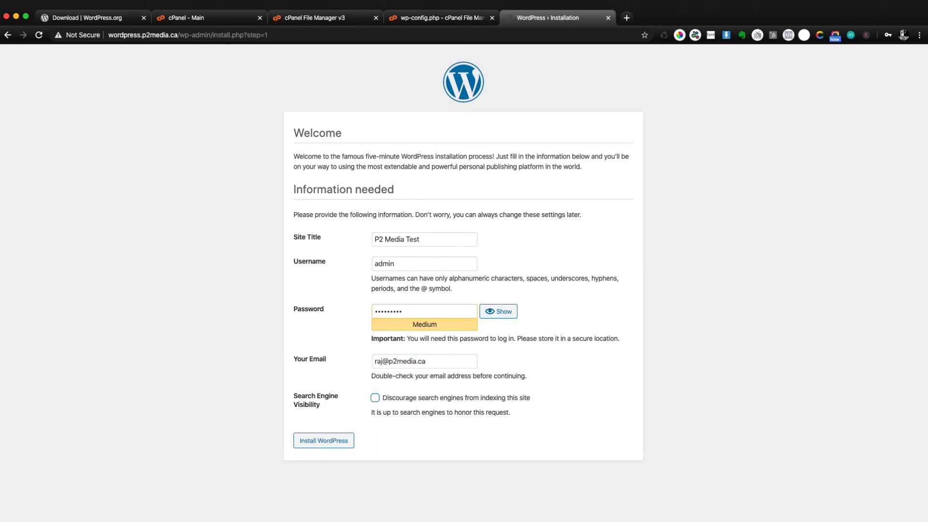
click(376, 398)
click(344, 446)
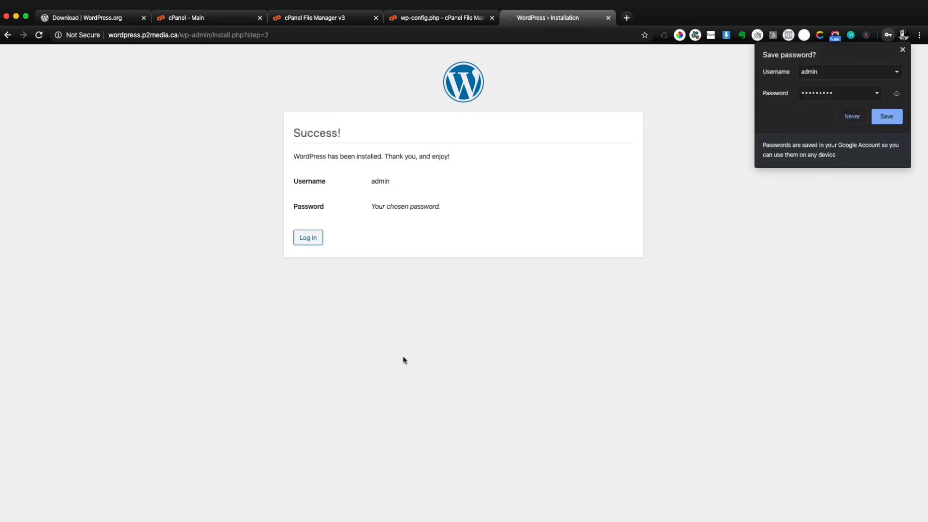
Sign in to the new WordPress site with username admin and the account password
click(309, 239)
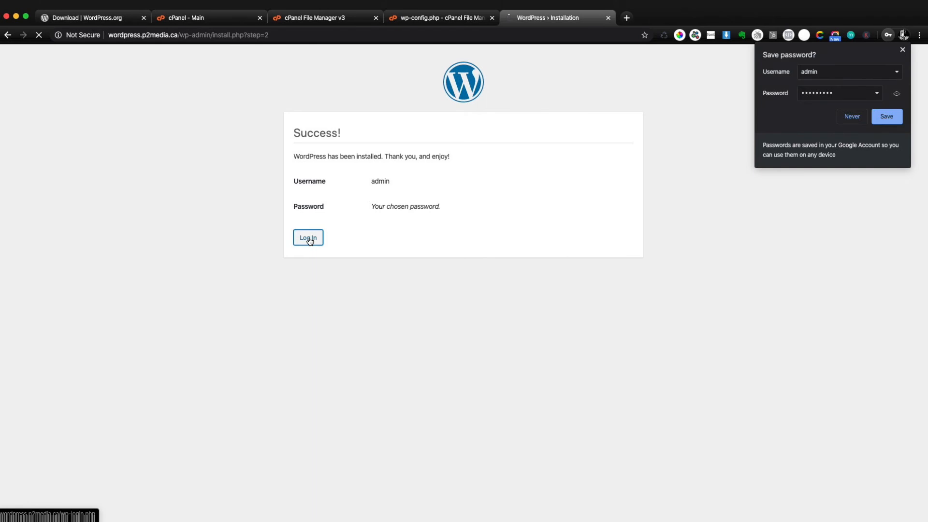
text(admin)
key(Tab)
text(•••••••••)
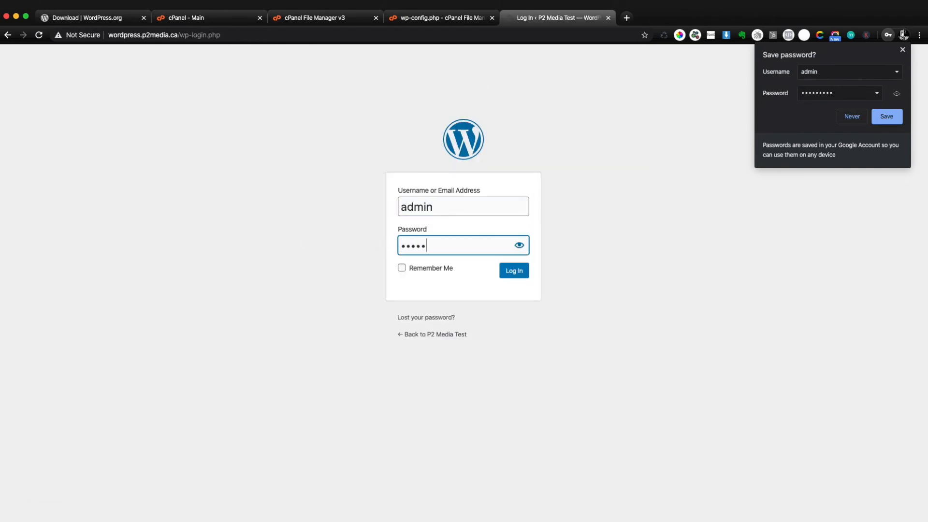
key(Return)
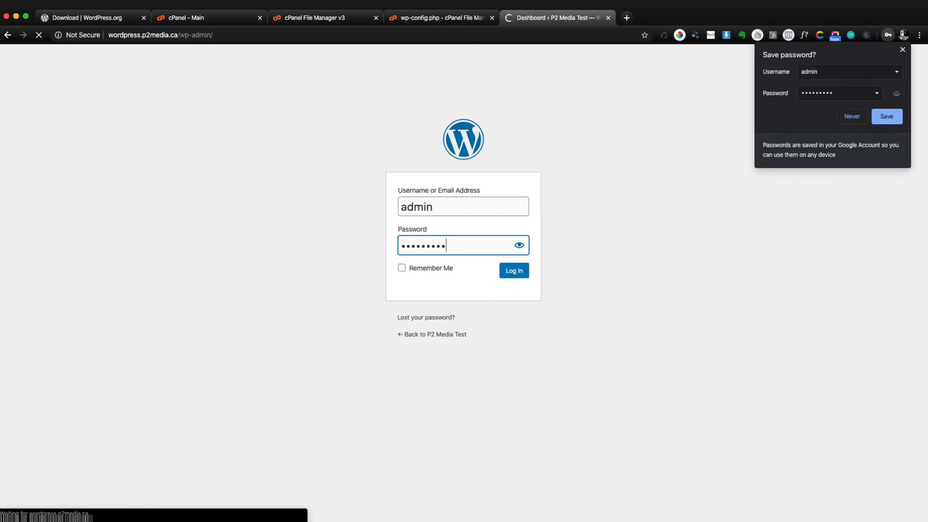